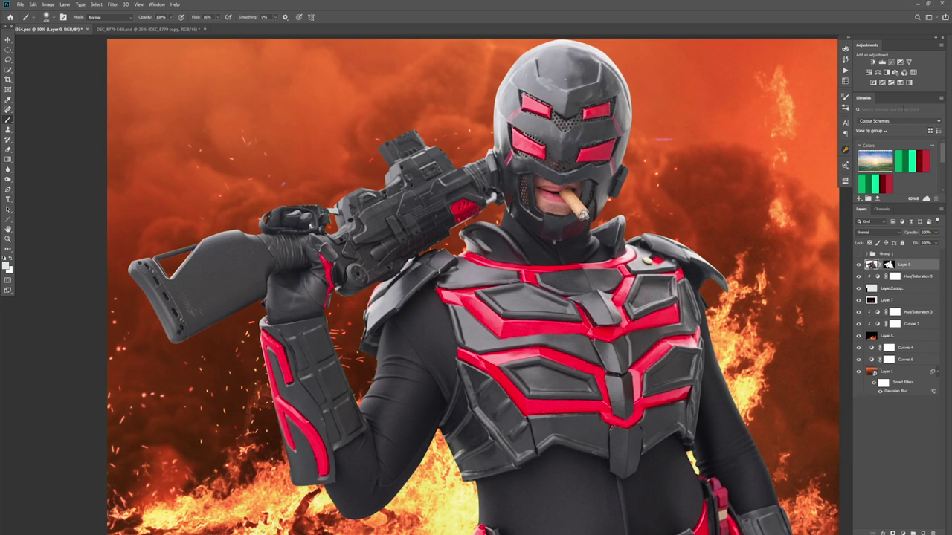
Add a Curves adjustment layer above the armoured figure's layer
{"action": "left_click", "coordinate": [892, 63]}
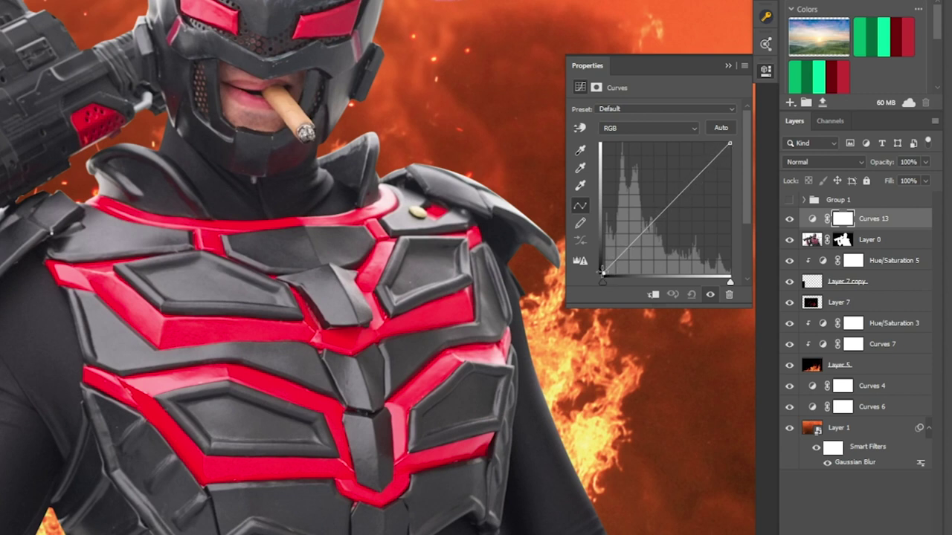
Try out the black point, white point and a midtone point on the new layer's RGB curve
{"action": "left_click_drag", "start_coordinate": [602, 272], "coordinate": [605, 248]}
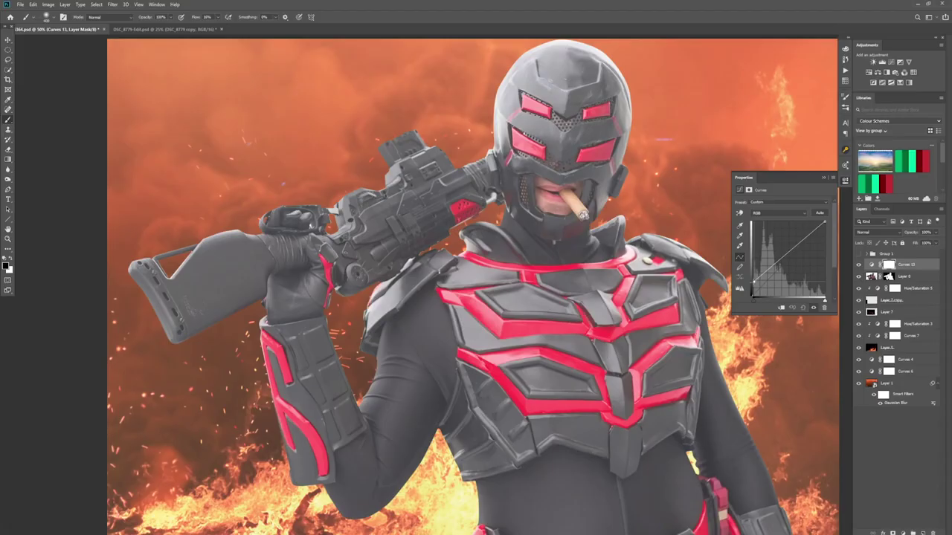
{"action": "mouse_move", "coordinate": [753, 283]}
{"action": "left_mouse_down"}
{"action": "mouse_move", "coordinate": [757, 298]}
{"action": "mouse_move", "coordinate": [783, 297]}
{"action": "mouse_move", "coordinate": [752, 297]}
{"action": "left_mouse_up"}
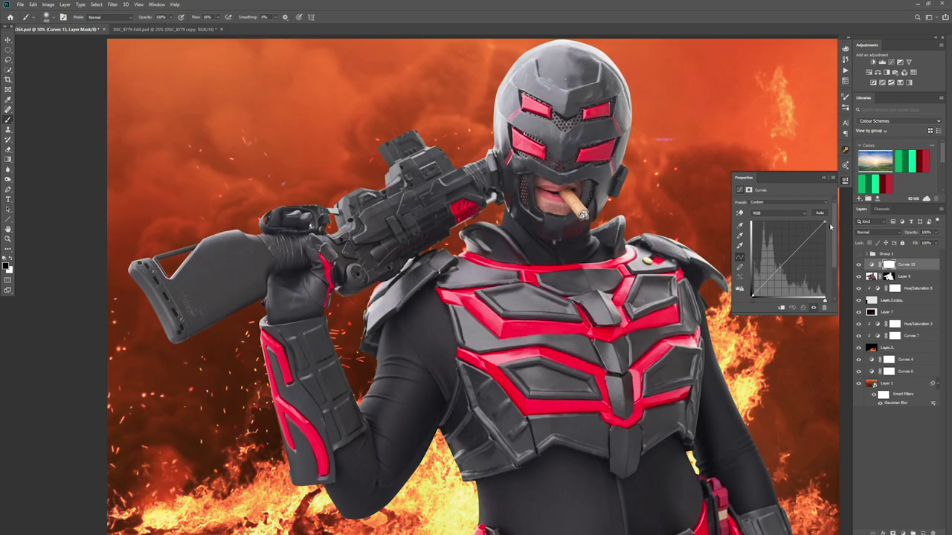
{"action": "left_click_drag", "start_coordinate": [824, 222], "coordinate": [850, 216]}
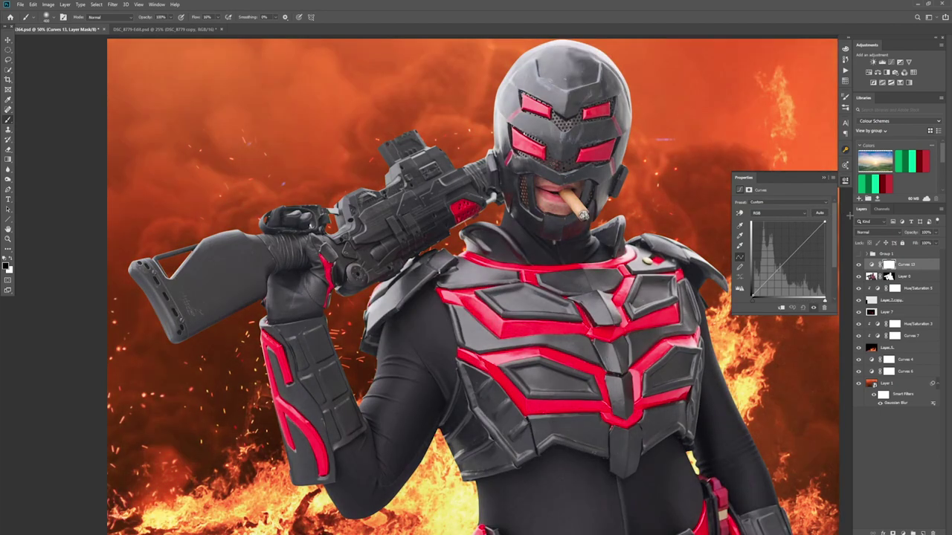
{"action": "left_click", "coordinate": [790, 257]}
{"action": "mouse_move", "coordinate": [790, 257]}
{"action": "left_mouse_down"}
{"action": "mouse_move", "coordinate": [790, 282]}
{"action": "mouse_move", "coordinate": [789, 257]}
{"action": "left_mouse_up"}
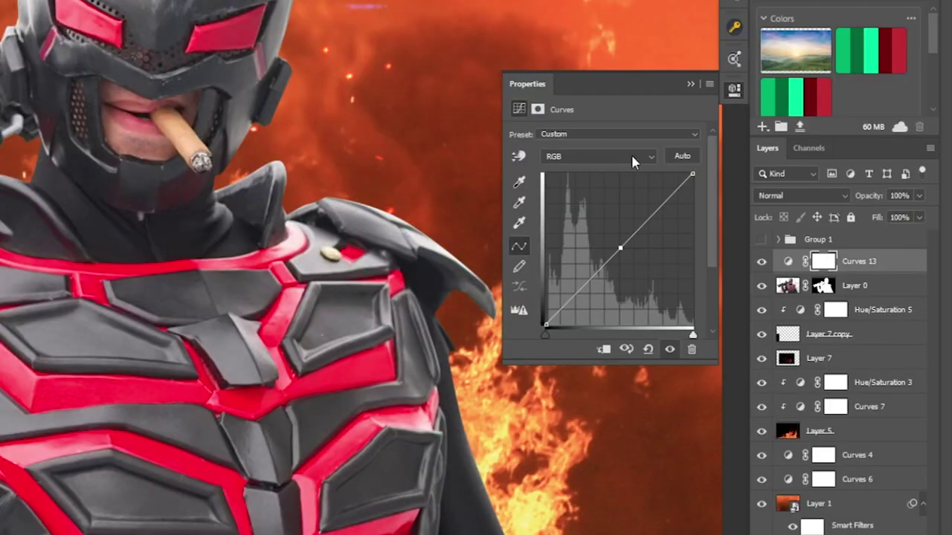
{"action": "left_click", "coordinate": [794, 212]}
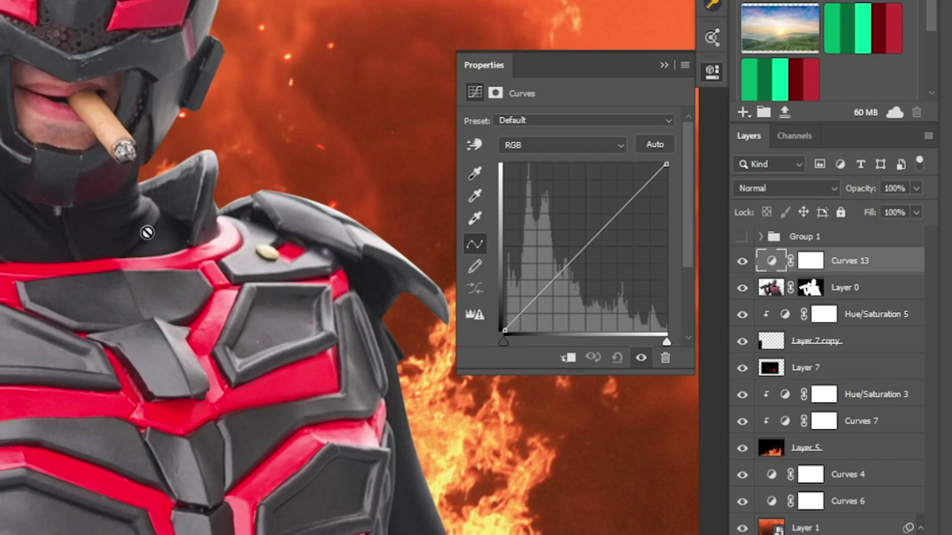
Clip the Curves layer to Layer 0 and lower the midtones of its Blue curve to warm the armoured figure
{"action": "left_click", "coordinate": [779, 273], "text": "alt"}
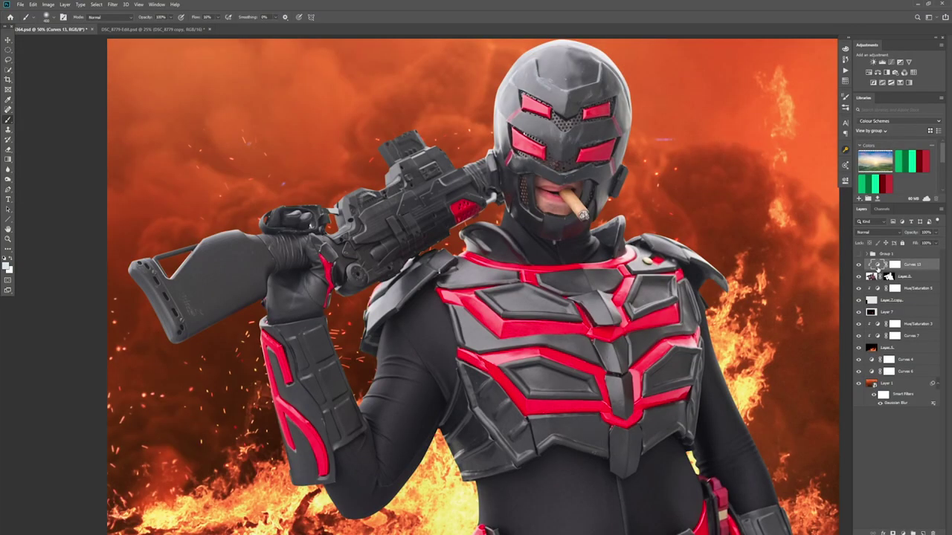
{"action": "double_click", "coordinate": [878, 266]}
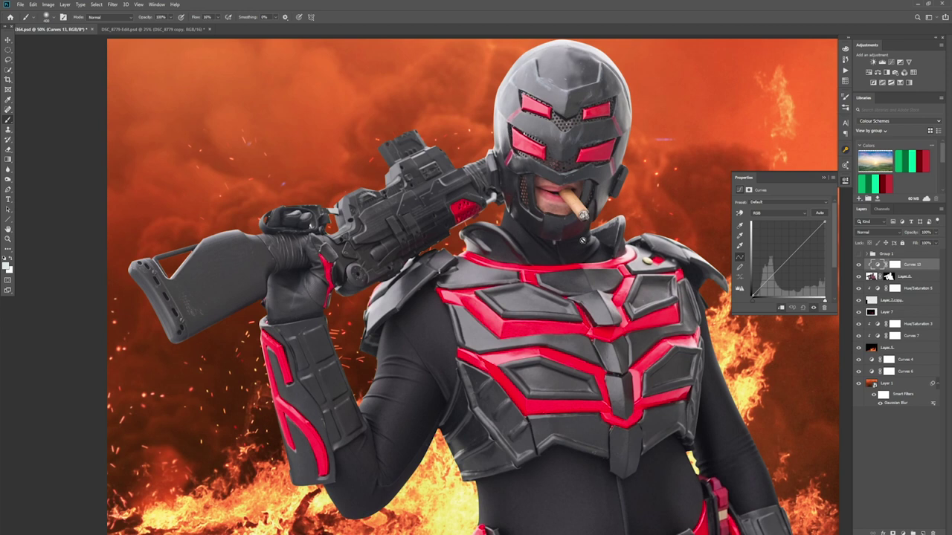
{"action": "left_click", "coordinate": [792, 214]}
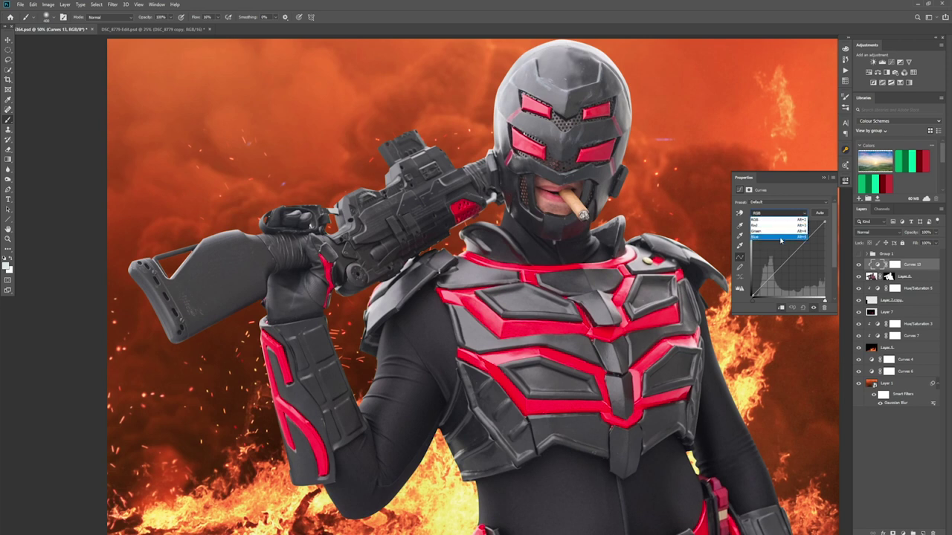
{"action": "left_click", "coordinate": [780, 236]}
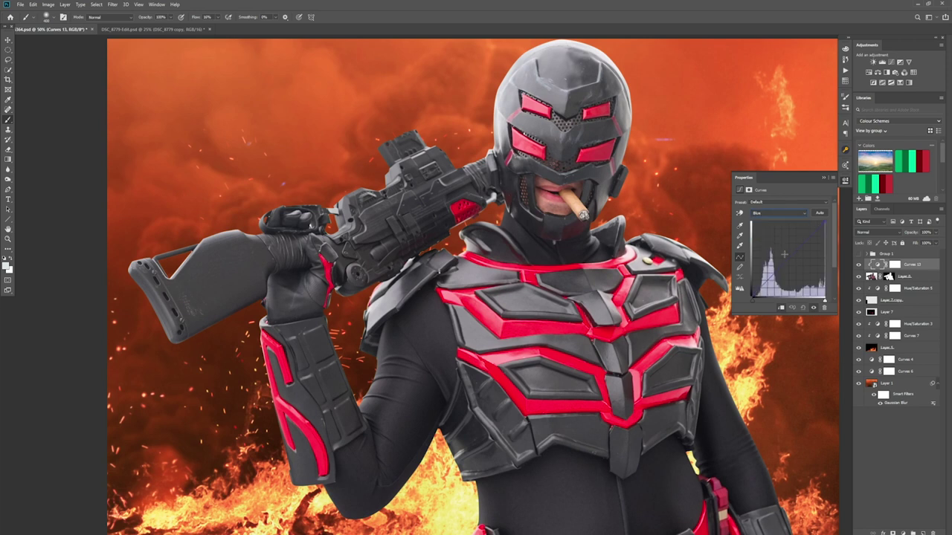
{"action": "left_click_drag", "start_coordinate": [787, 258], "coordinate": [798, 258]}
Raise the midtones of the Red curve in the same Curves layer to redden the armoured figure
{"action": "left_click", "coordinate": [794, 214]}
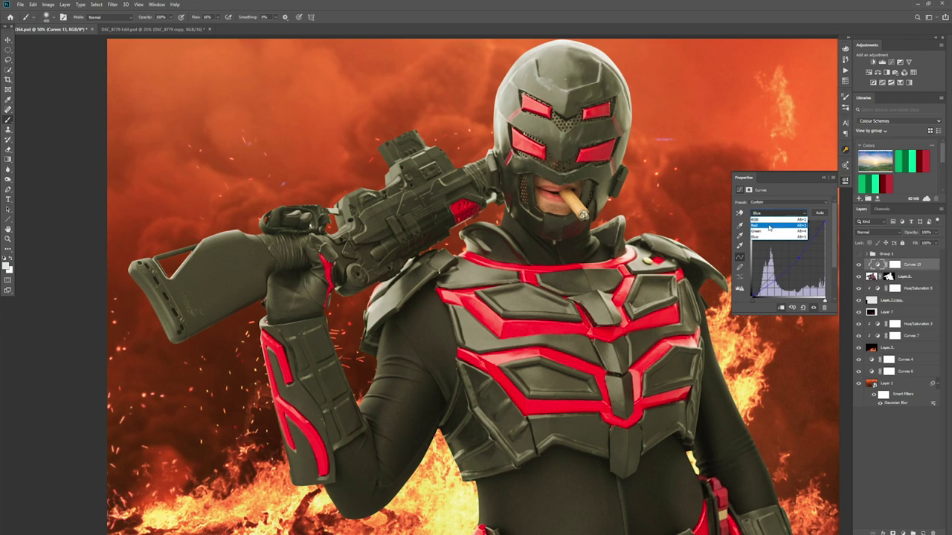
{"action": "left_click", "coordinate": [771, 225]}
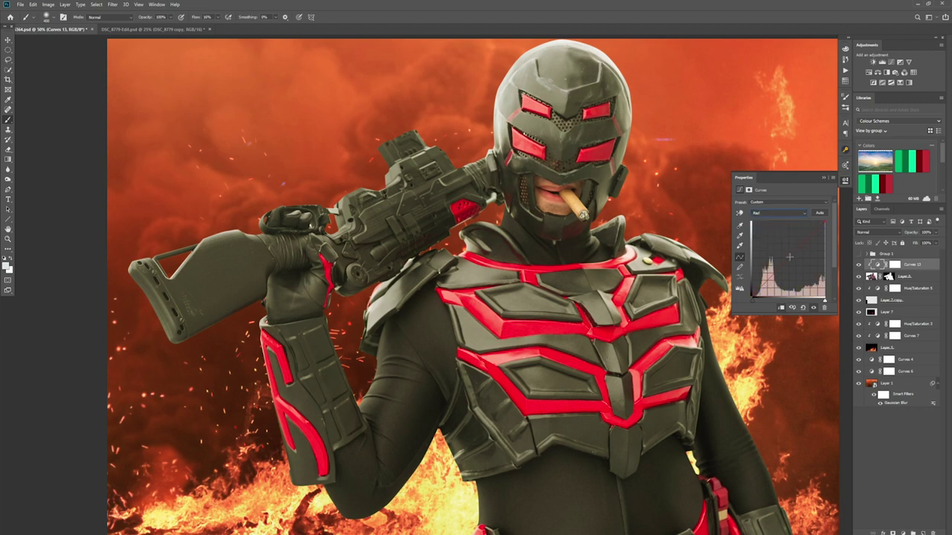
{"action": "left_click_drag", "start_coordinate": [788, 257], "coordinate": [780, 260]}
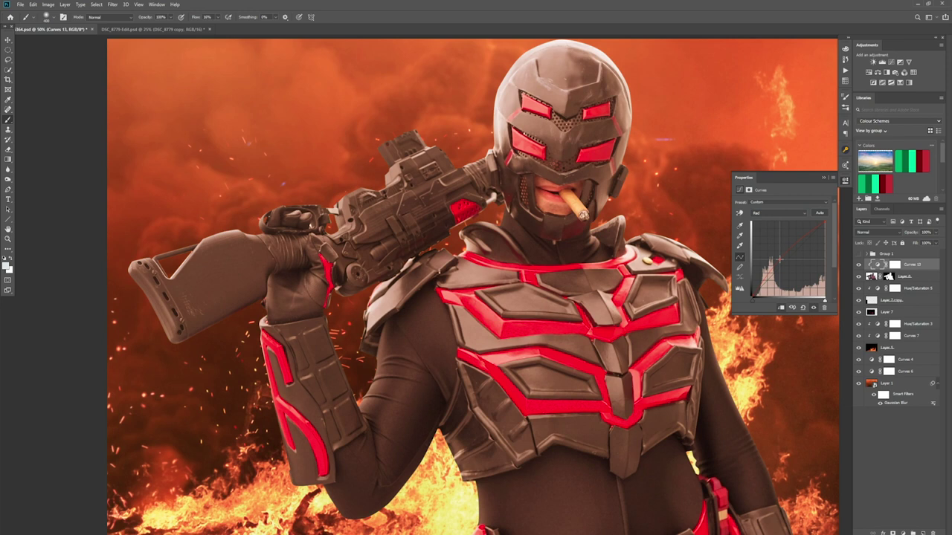
{"action": "left_click", "coordinate": [824, 178]}
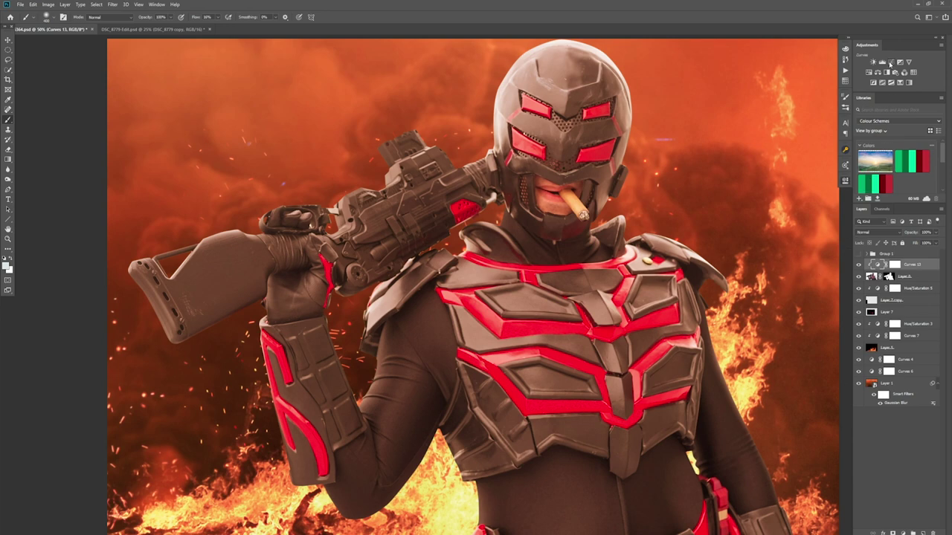
Add a second Curves adjustment layer above the first and clip it to the armoured figure's layer
{"action": "left_click", "coordinate": [890, 64]}
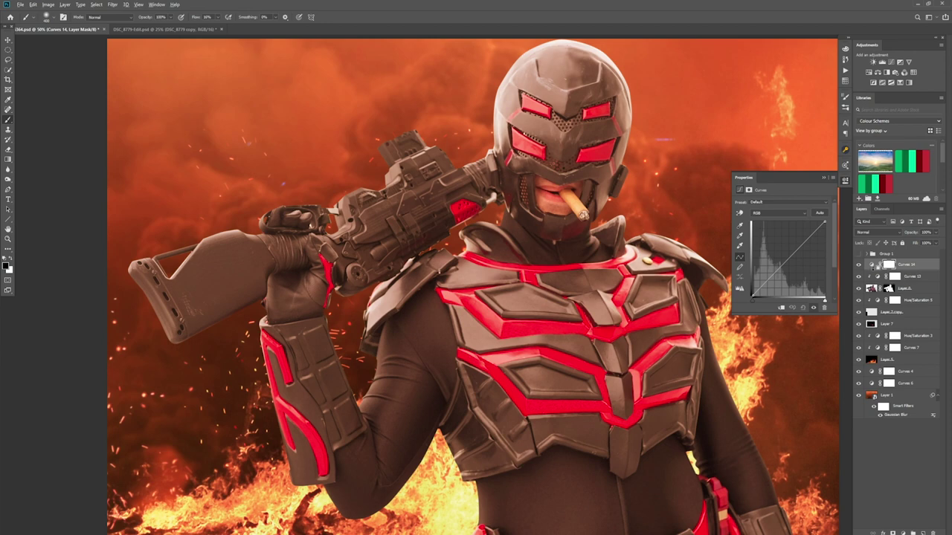
{"action": "left_click", "coordinate": [875, 272], "text": "alt"}
{"action": "double_click", "coordinate": [877, 265]}
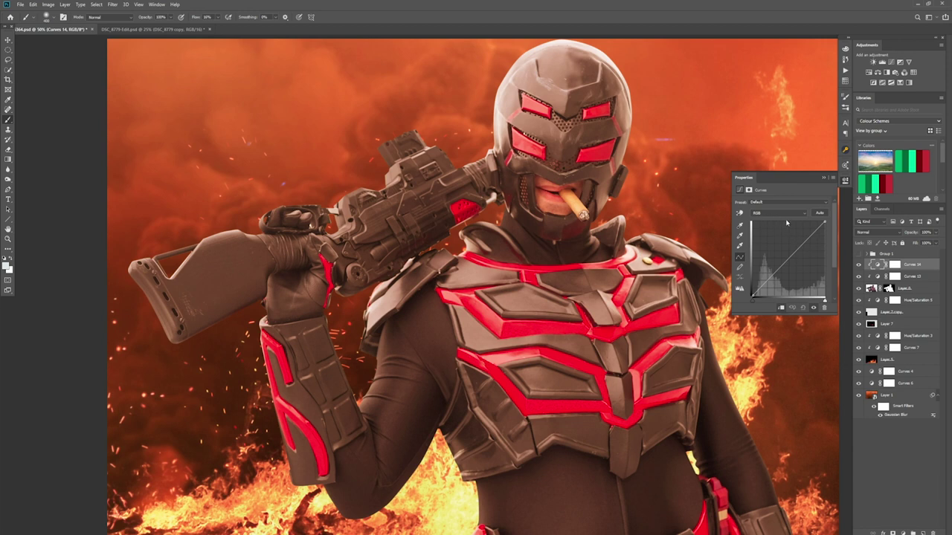
Darken the figure by slightly lowering the midtones and the white point of the second layer's RGB curve
{"action": "left_click", "coordinate": [790, 257]}
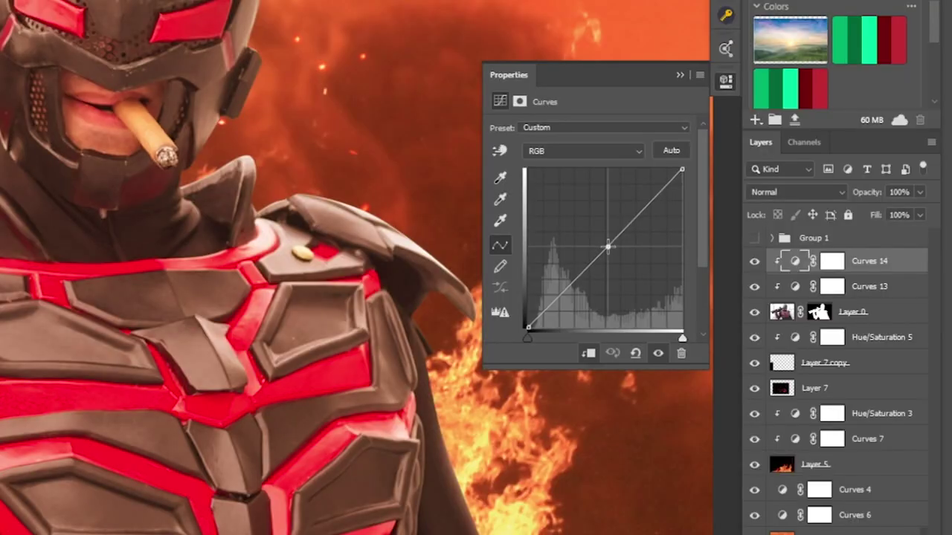
{"action": "left_click_drag", "start_coordinate": [608, 246], "coordinate": [608, 255]}
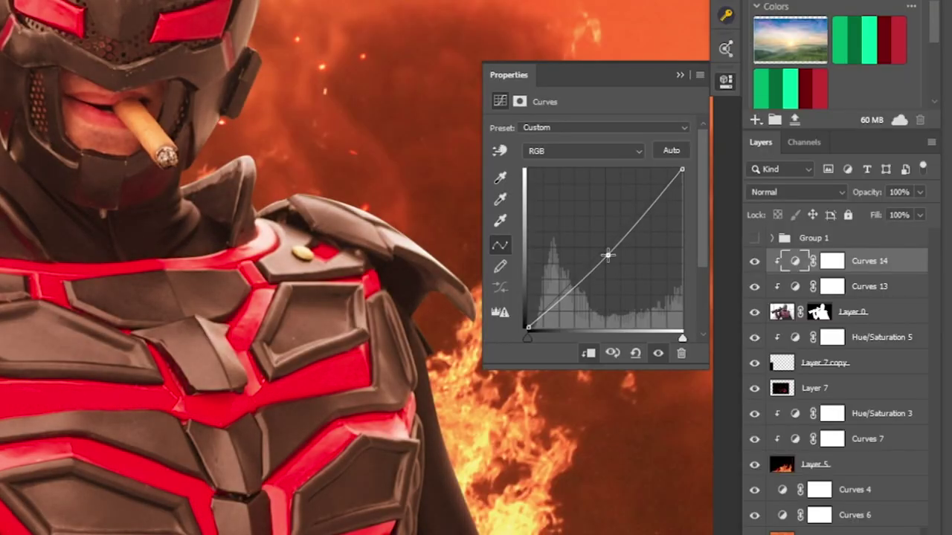
{"action": "left_click_drag", "start_coordinate": [682, 171], "coordinate": [684, 180]}
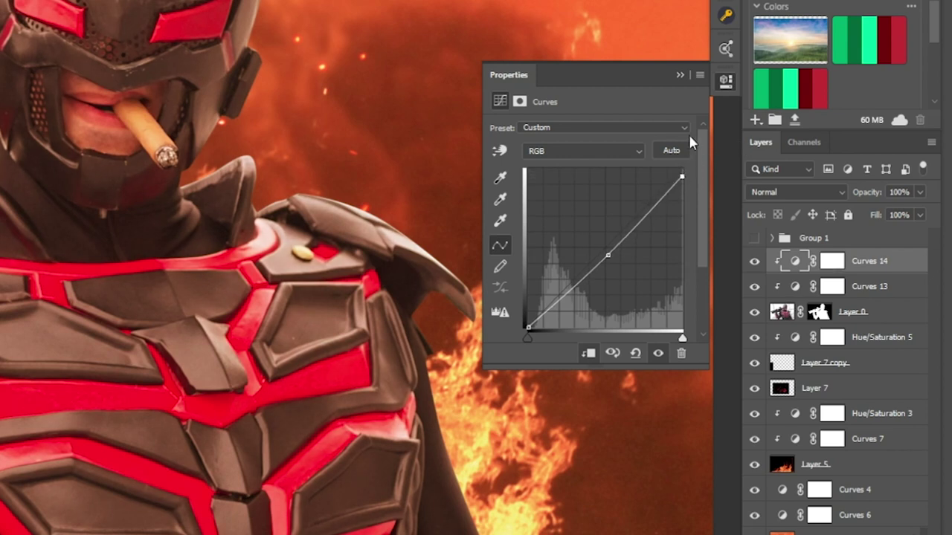
{"action": "left_click", "coordinate": [679, 75]}
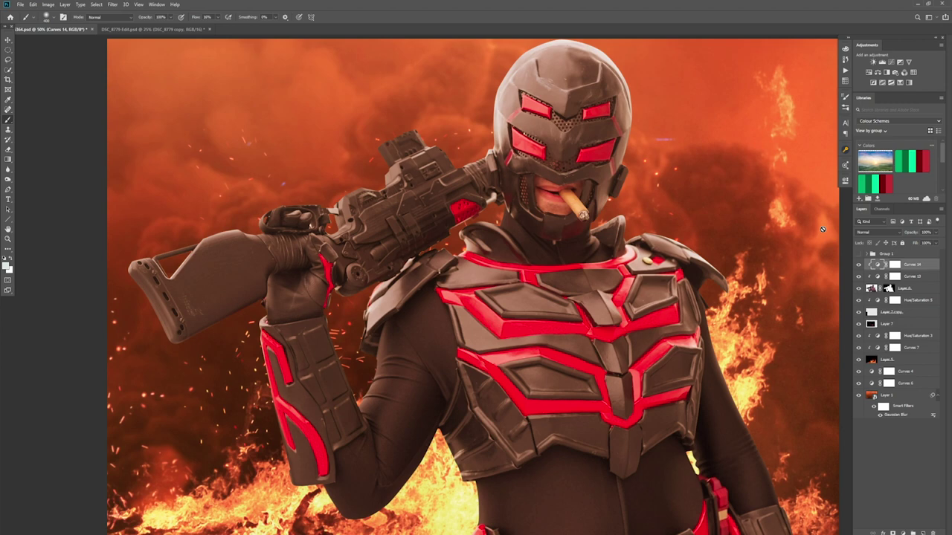
Toggle the visibility of the two clipped Curves layers to compare the figure before and after the colour match
{"action": "left_click", "coordinate": [859, 265]}
{"action": "left_click", "coordinate": [858, 276]}
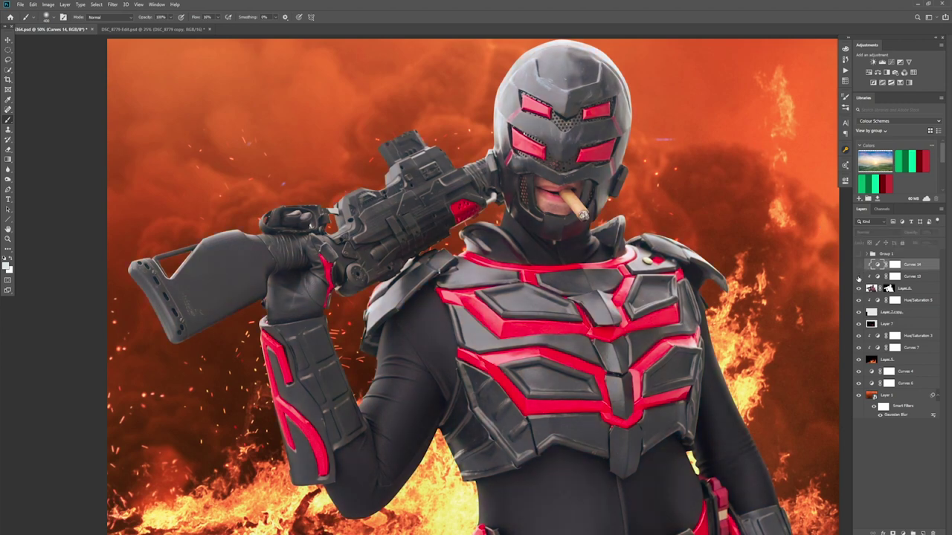
{"action": "left_click", "coordinate": [858, 264]}
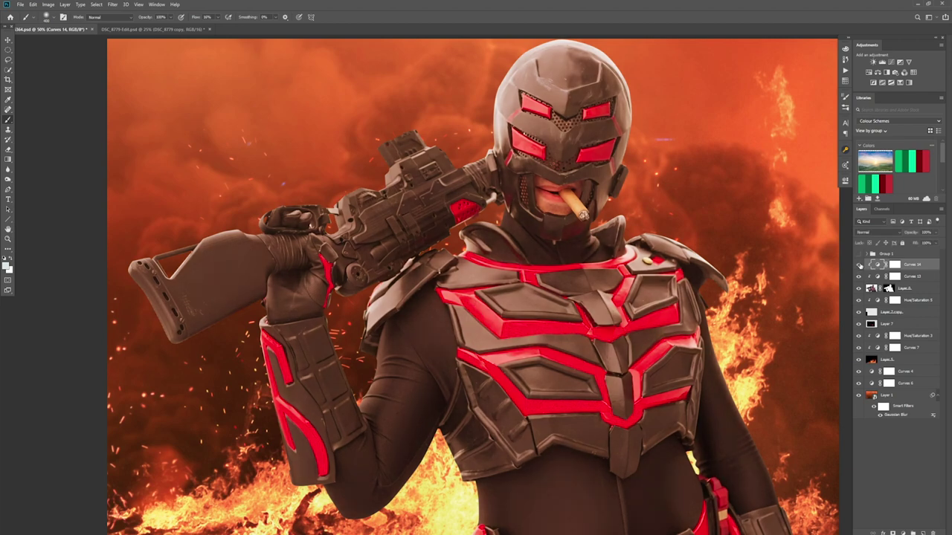
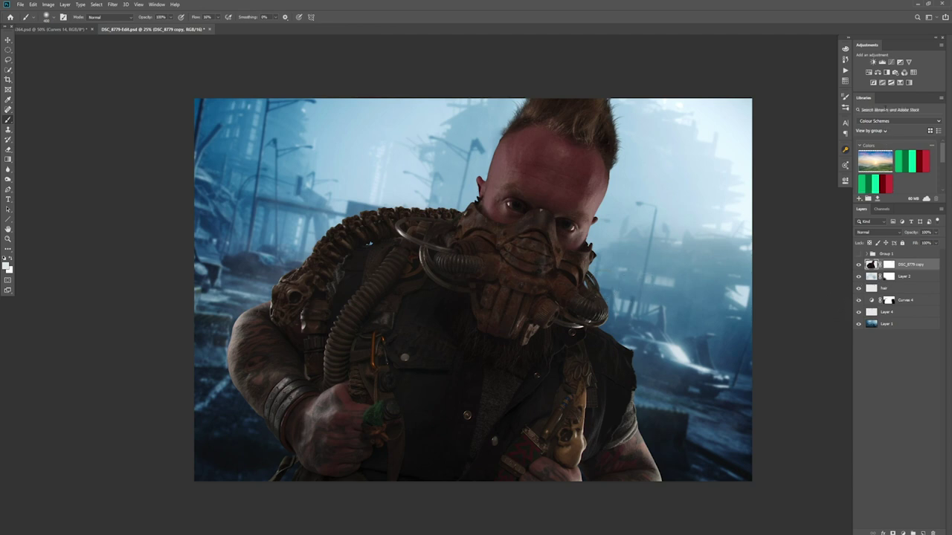
In the DSC_8779-Edit image, add a Curves adjustment layer clipped to the masked man's layer, DSC_8779 copy
{"action": "left_click", "coordinate": [891, 62]}
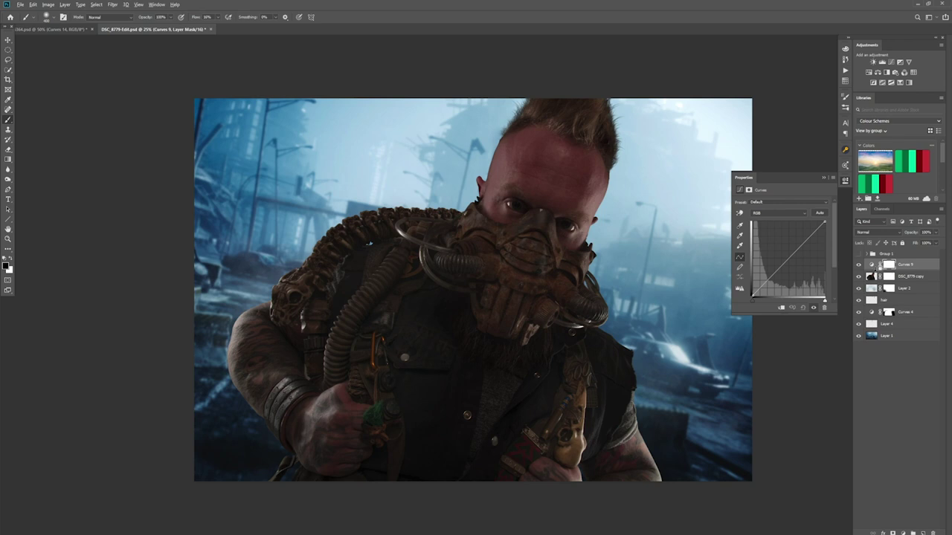
{"action": "left_click", "coordinate": [877, 271], "text": "alt"}
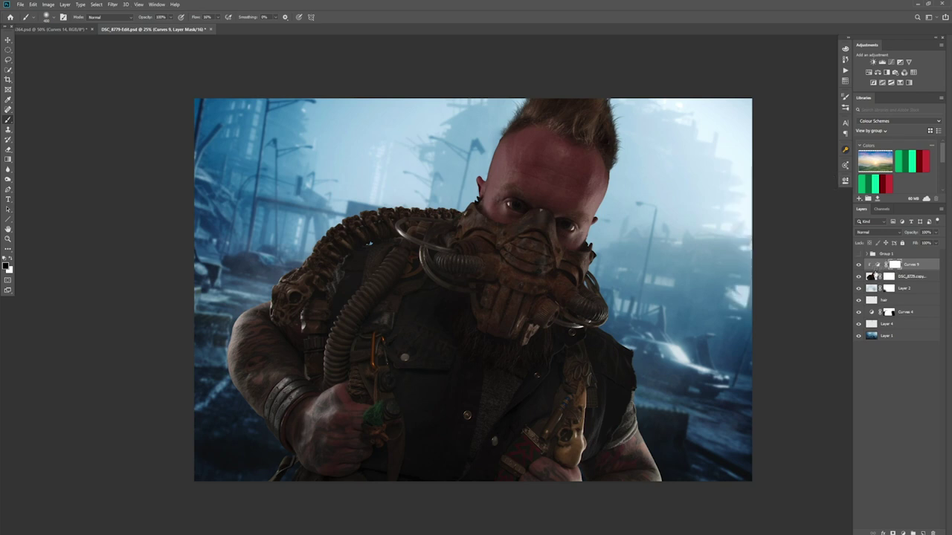
{"action": "double_click", "coordinate": [877, 264]}
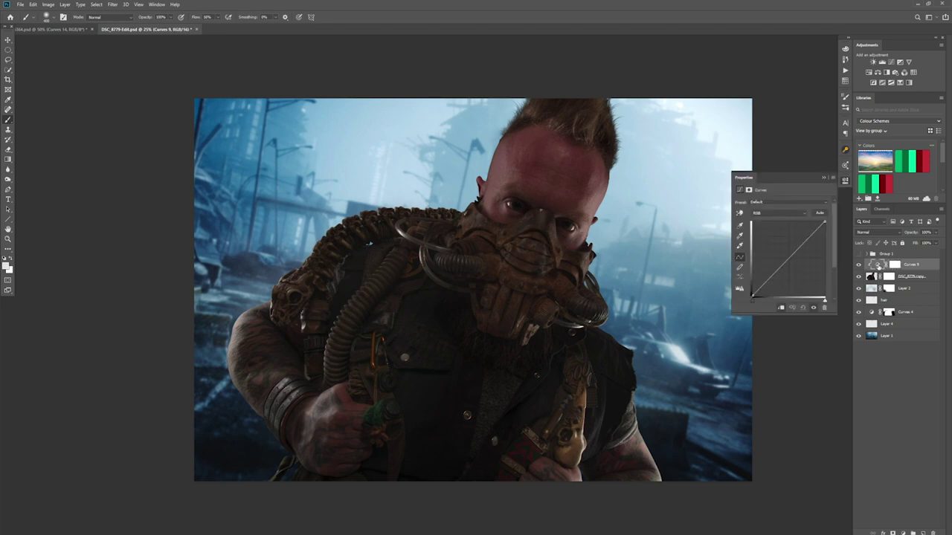
Raise the midtones of the Blue curve in the clipped Curves layer to cool the masked man
{"action": "left_click", "coordinate": [787, 213]}
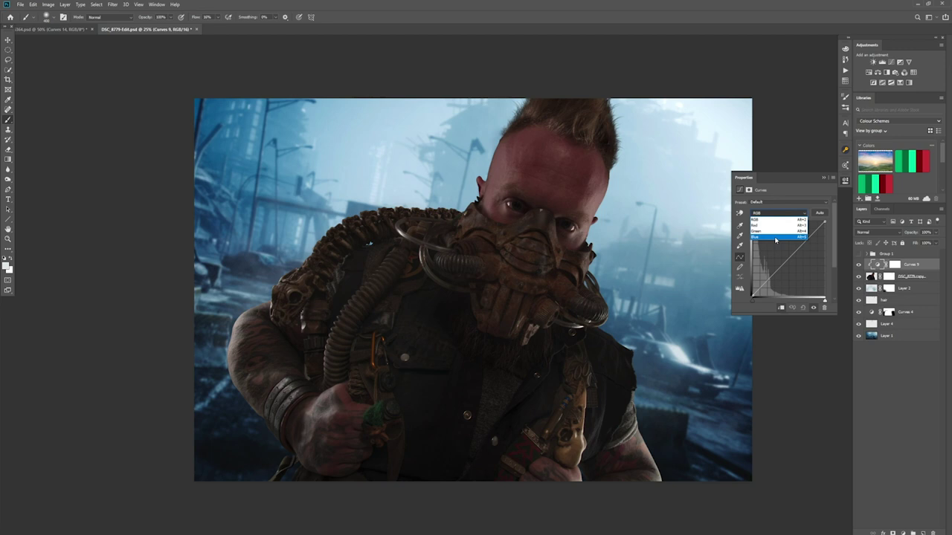
{"action": "left_click", "coordinate": [775, 240]}
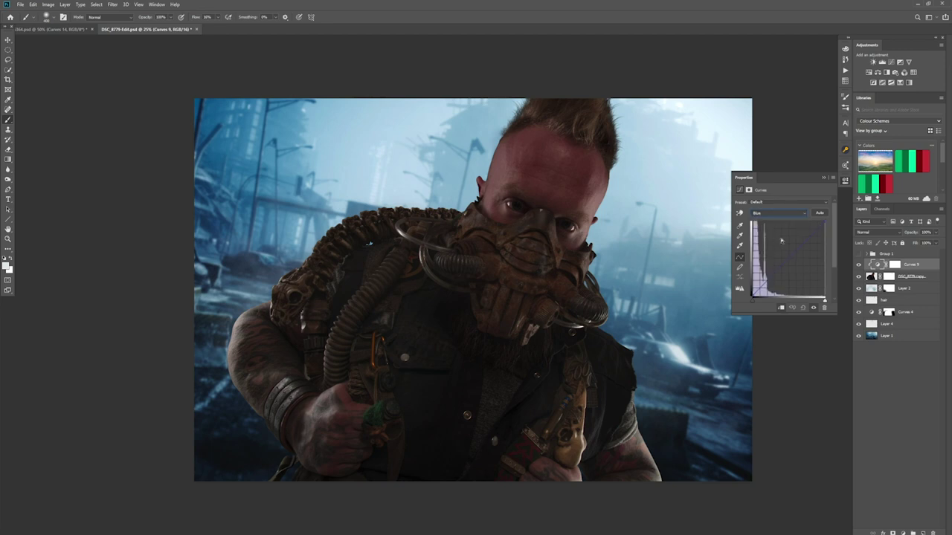
{"action": "left_click_drag", "start_coordinate": [789, 258], "coordinate": [780, 258]}
Lower the midtones of the Red curve and toggle the Curves layer's visibility to compare the masked man before and after
{"action": "left_click", "coordinate": [792, 214]}
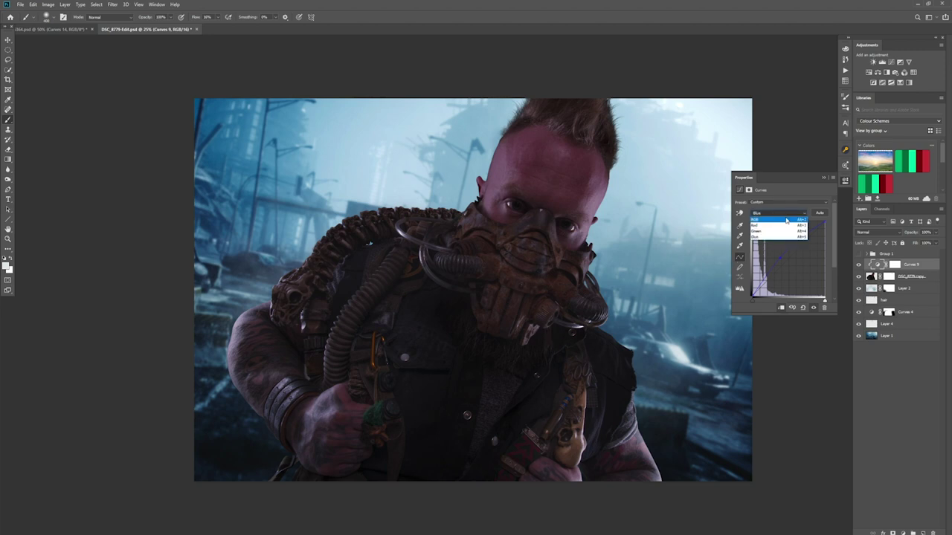
{"action": "left_click", "coordinate": [775, 228]}
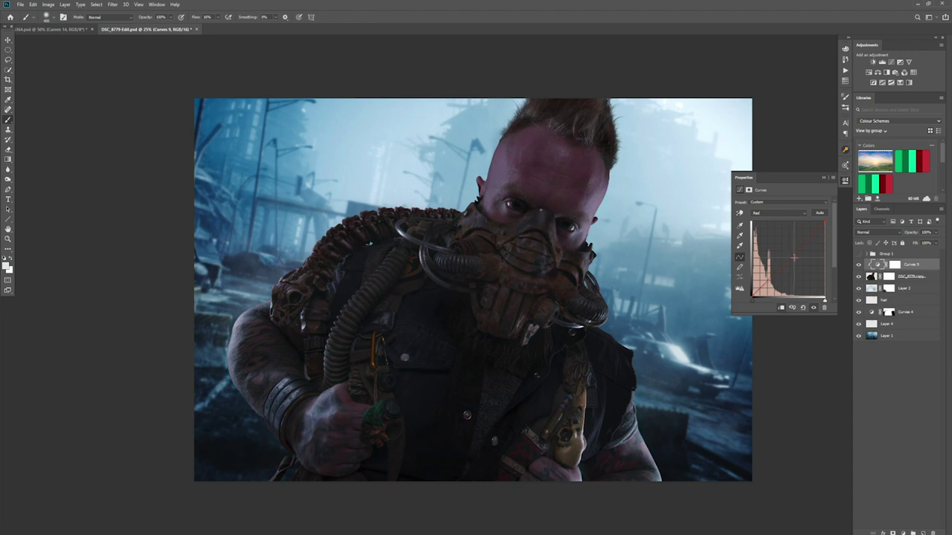
{"action": "left_click", "coordinate": [794, 258]}
{"action": "left_click", "coordinate": [823, 178]}
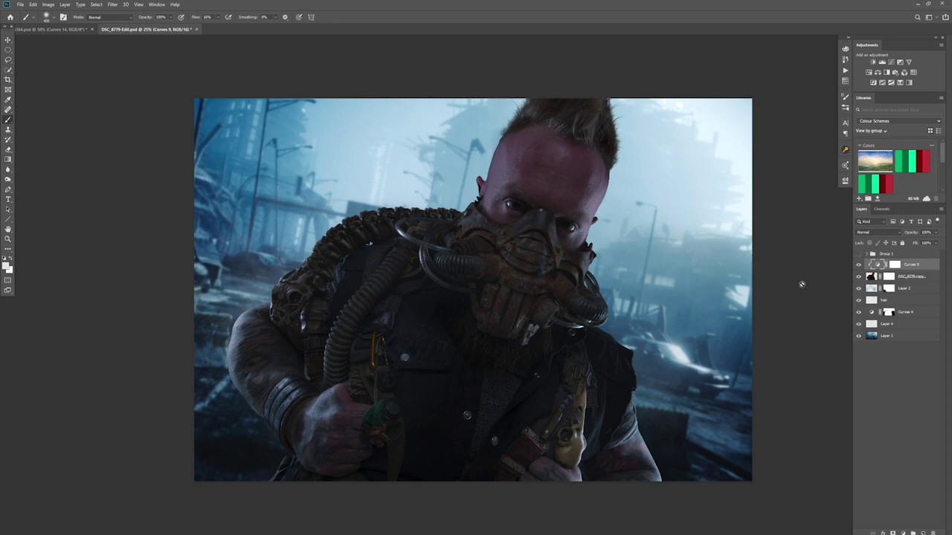
{"action": "left_click", "coordinate": [858, 265]}
{"action": "left_click", "coordinate": [859, 265]}
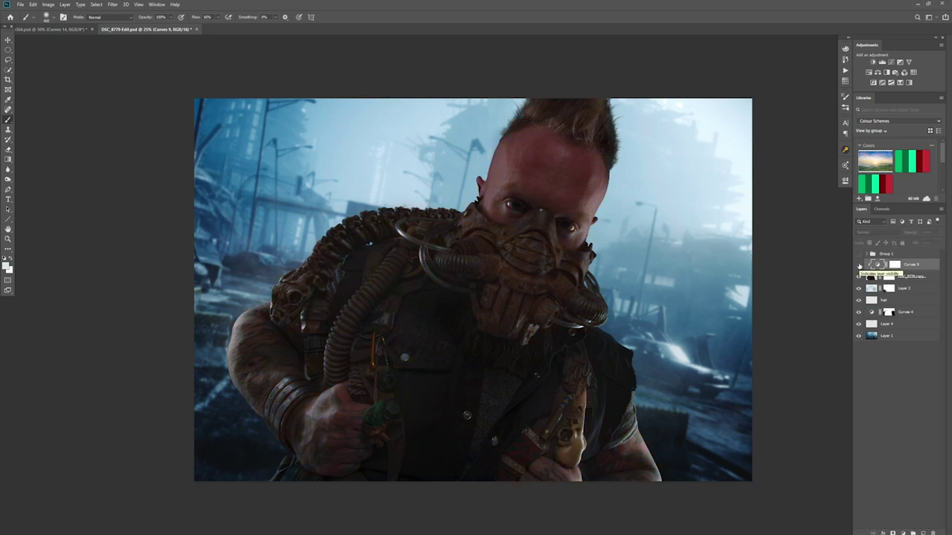